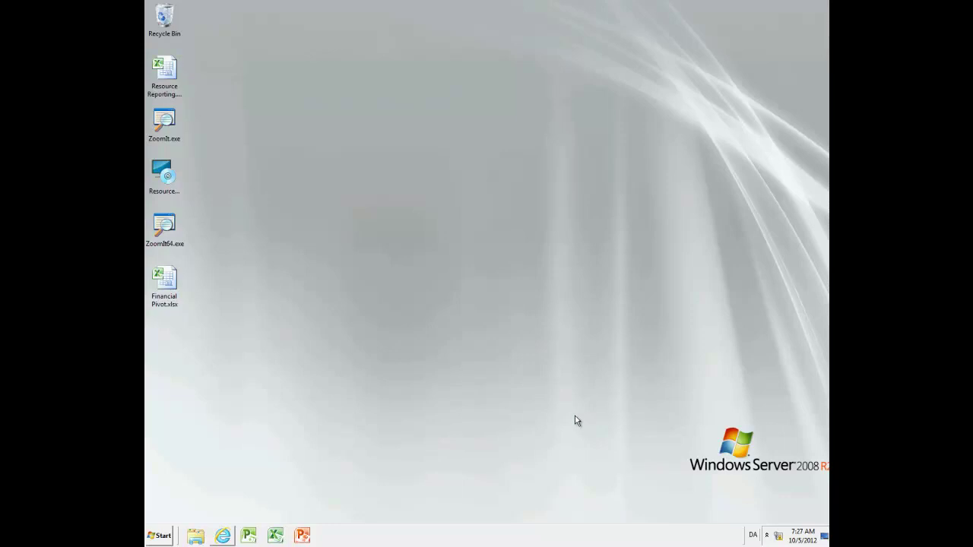
Switch to Internet Explorer and, from the Project Center, create and save a Projectum SMALL project named "Projectum Resource Manager Demo"
click(224, 535)
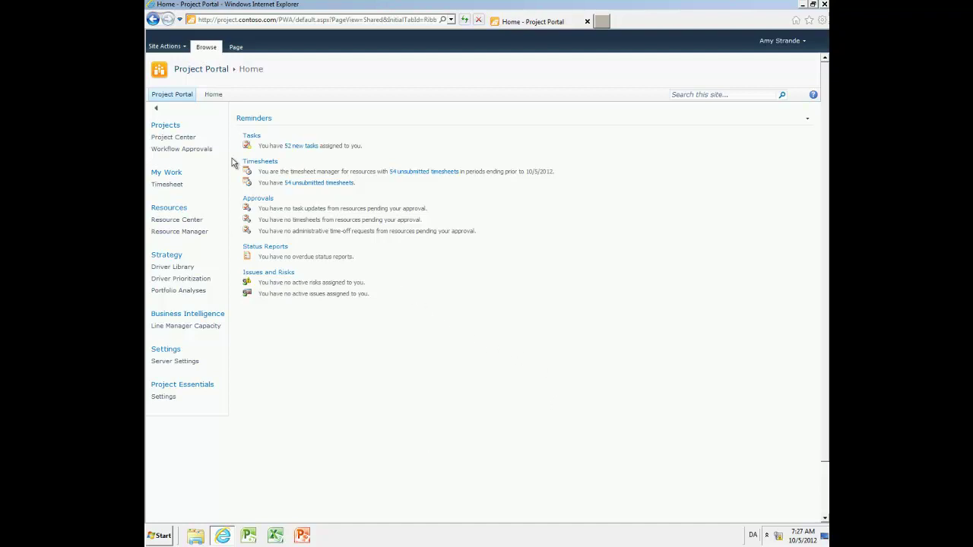
click(180, 137)
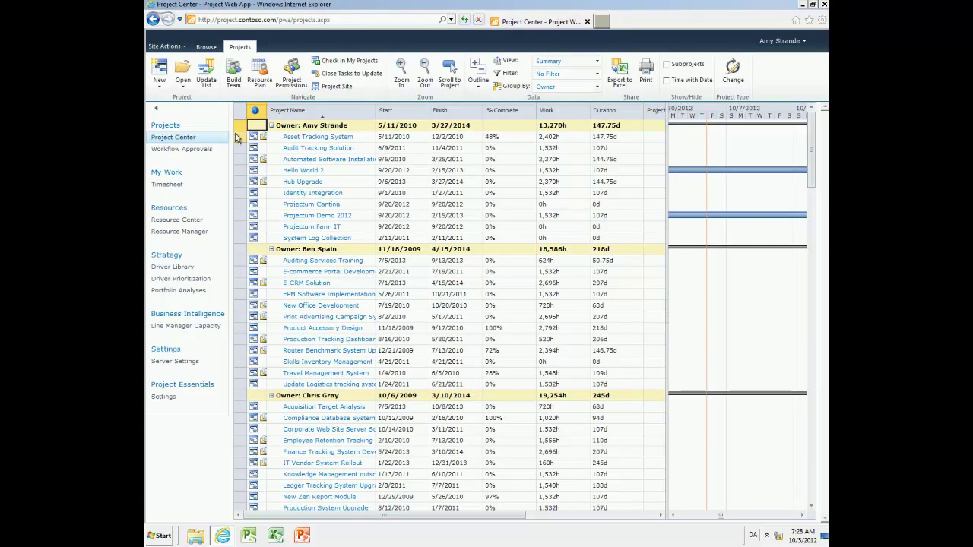
click(160, 85)
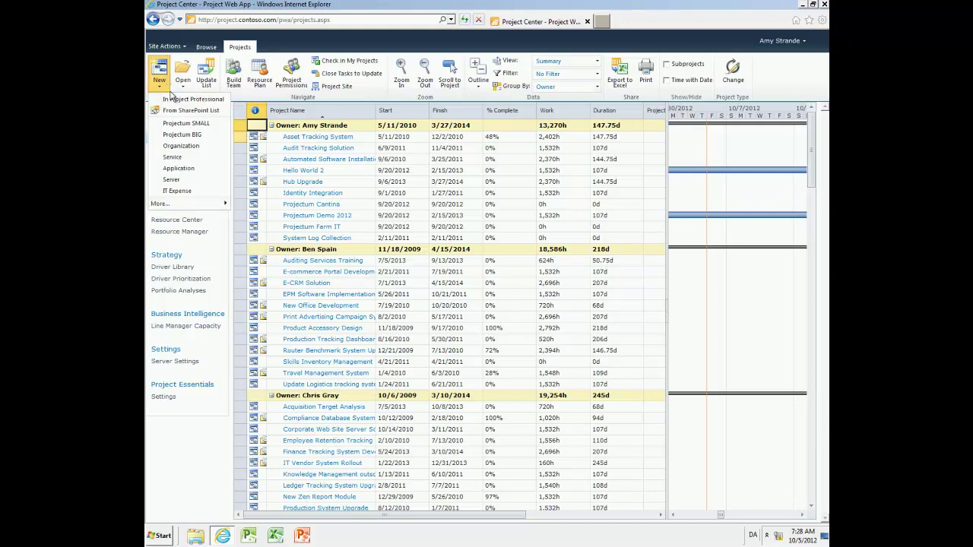
click(194, 129)
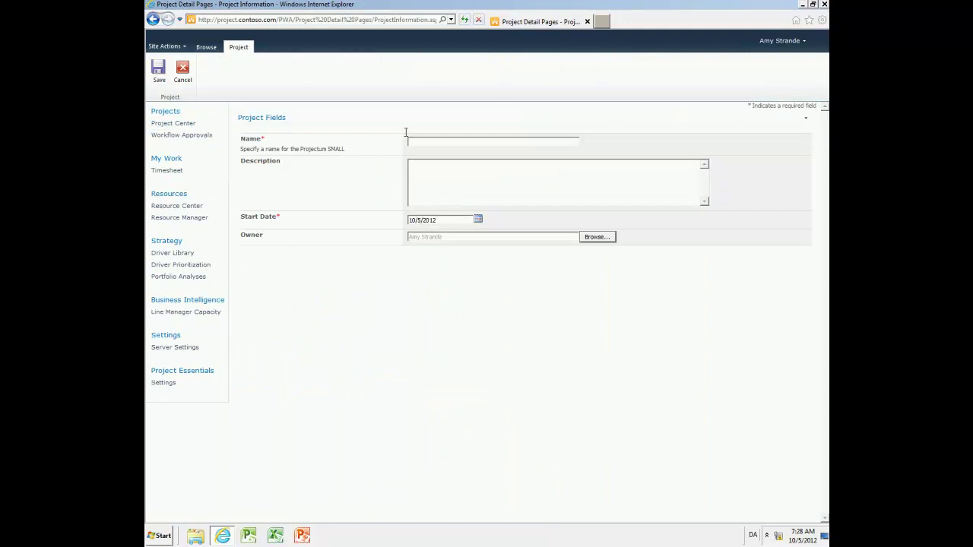
text(Projectum Resource Manager Demo)
click(157, 79)
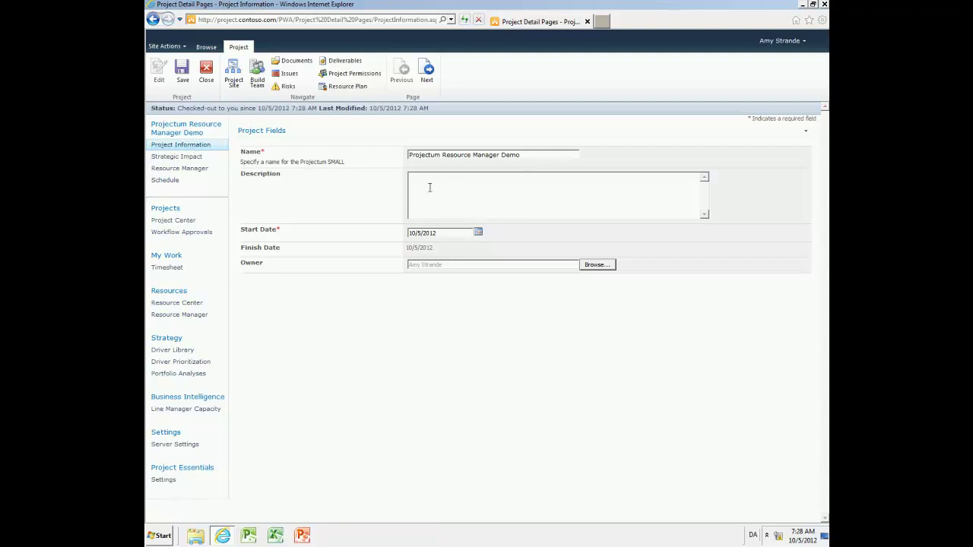
Review the project's Strategic Impact ratings and its Resource Manager page, including the projects offered in the request filter
click(181, 158)
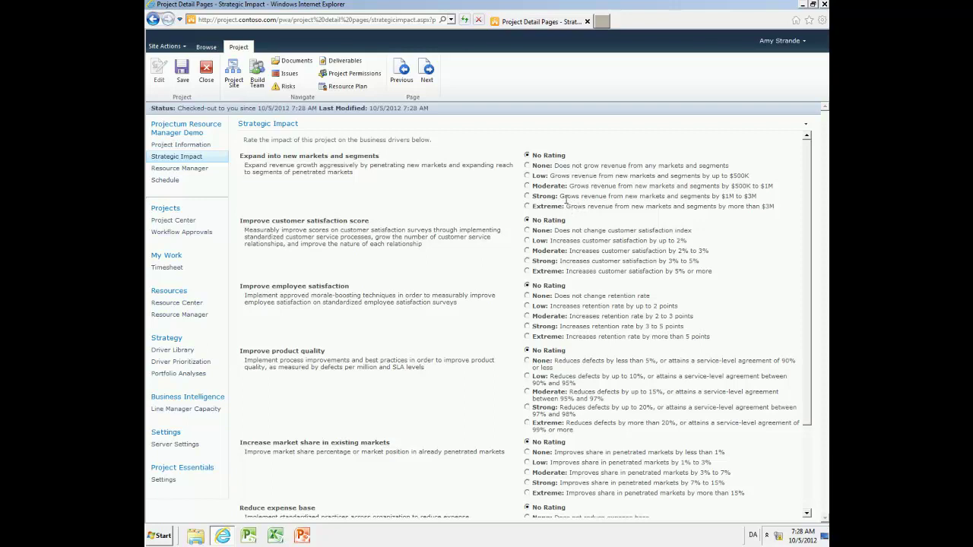
click(179, 169)
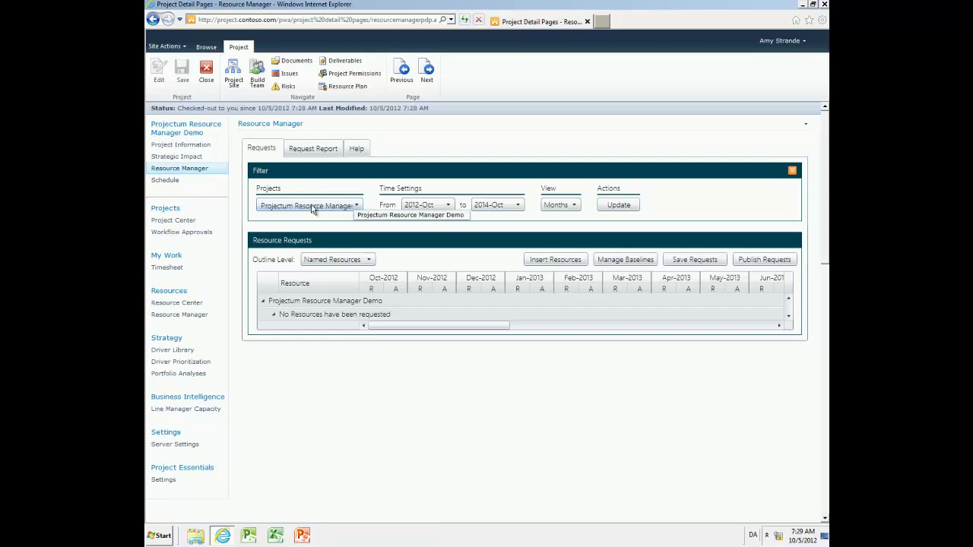
click(357, 206)
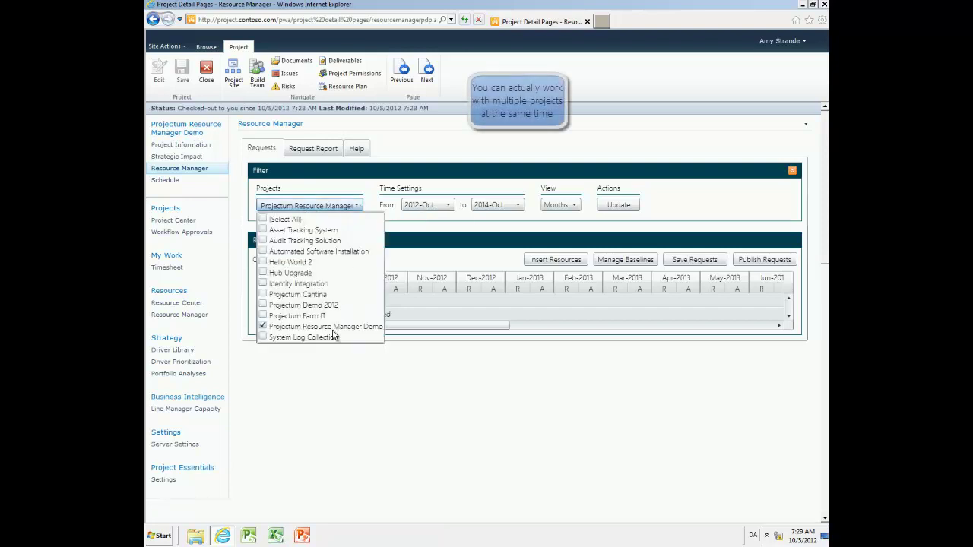
click(463, 396)
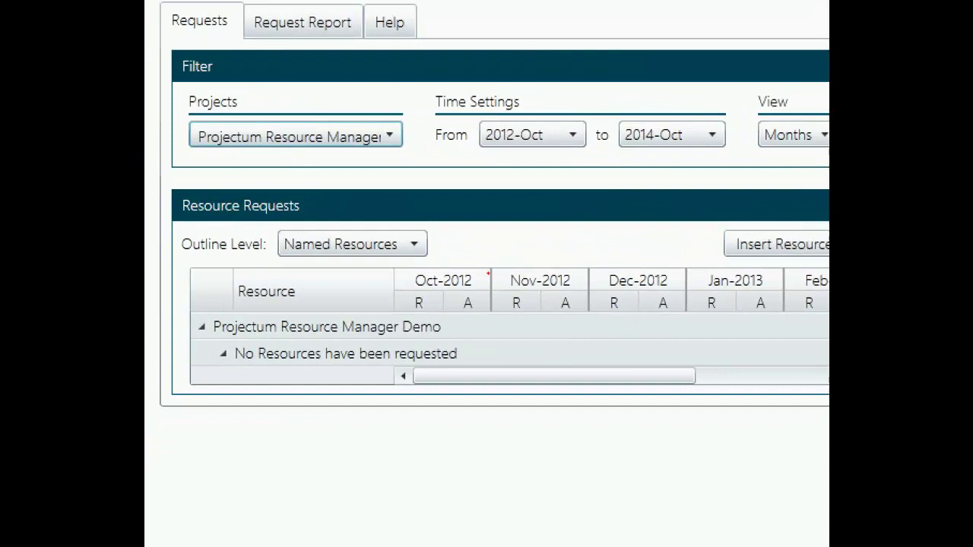
mouse_move(429, 292)
mouse_down()
mouse_move(397, 302)
mouse_move(423, 314)
mouse_move(430, 295)
mouse_move(460, 301)
mouse_move(461, 313)
mouse_move(480, 306)
mouse_up()
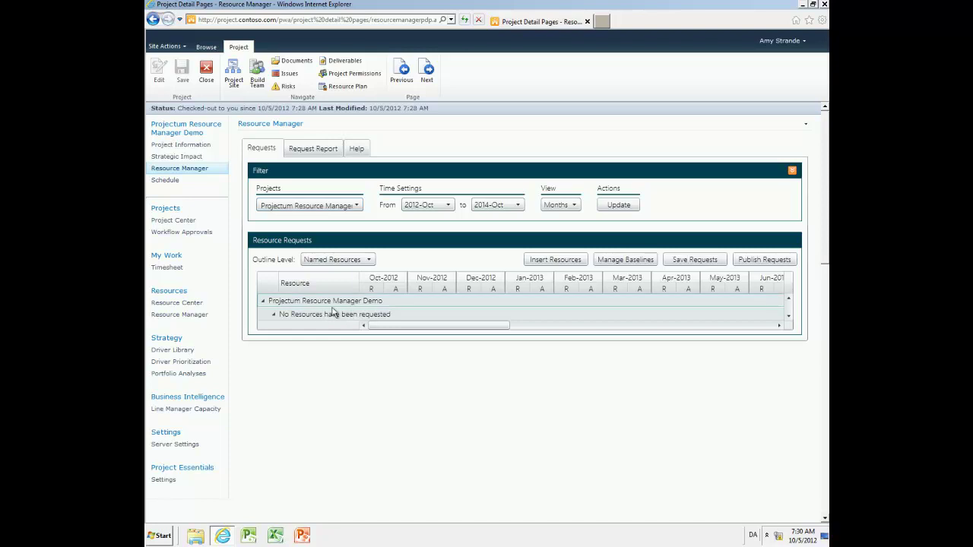
Insert the Developer position role from Denmark into the project's resource requests
click(545, 262)
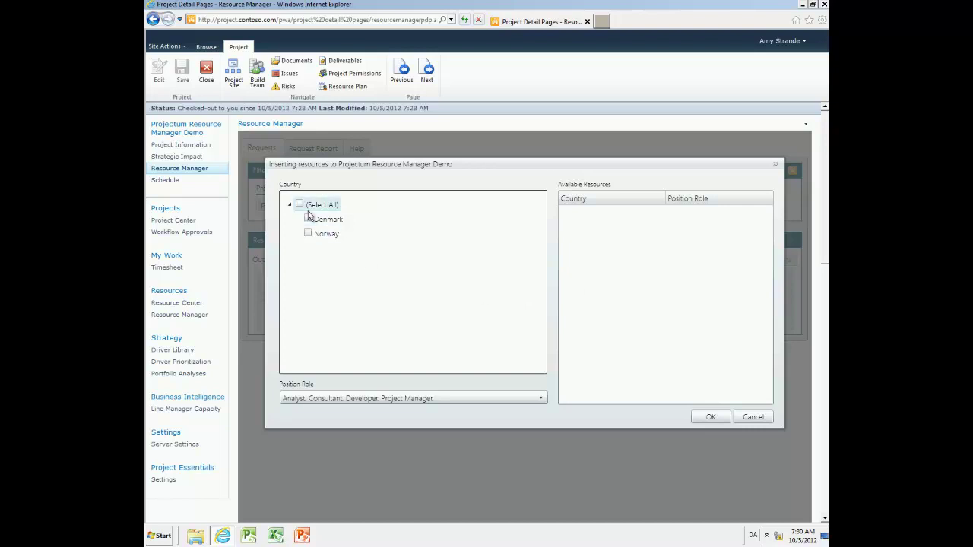
click(308, 234)
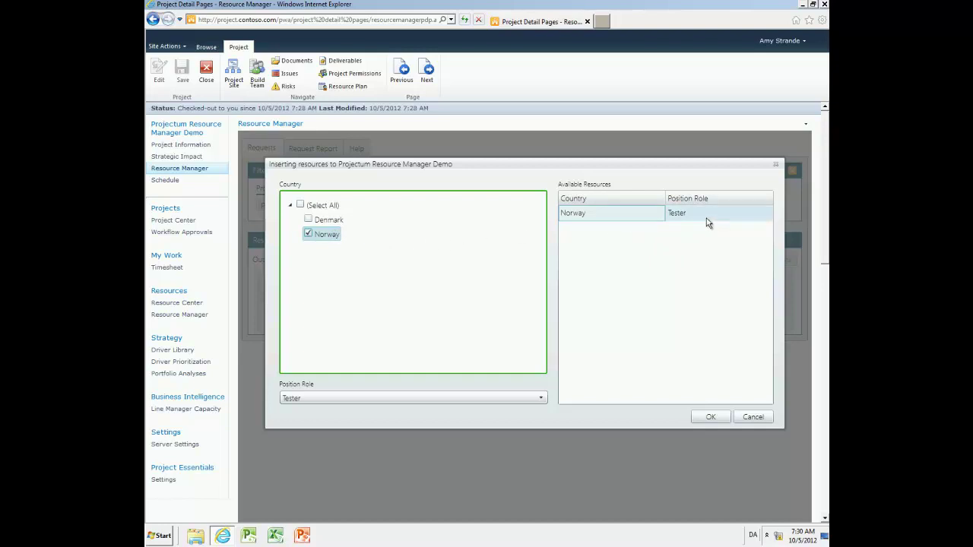
click(308, 235)
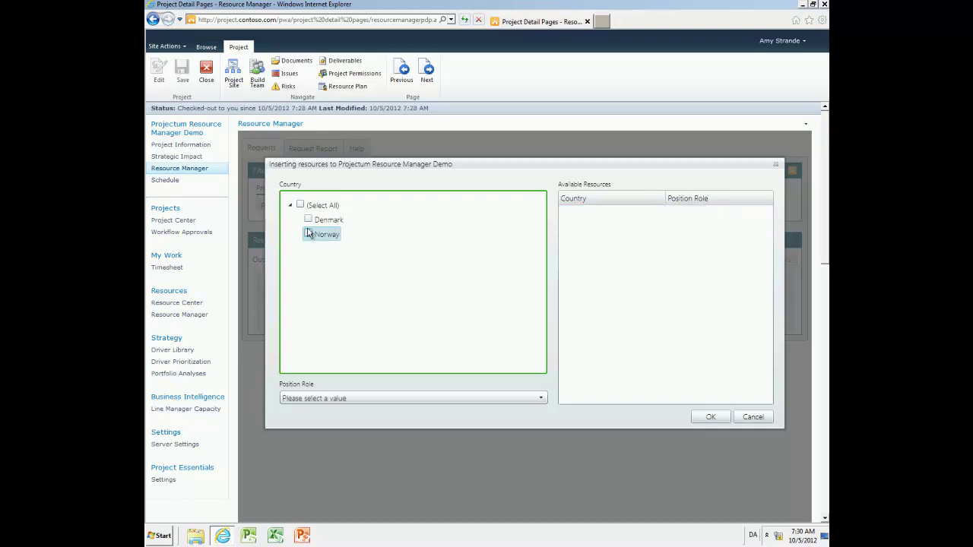
click(308, 220)
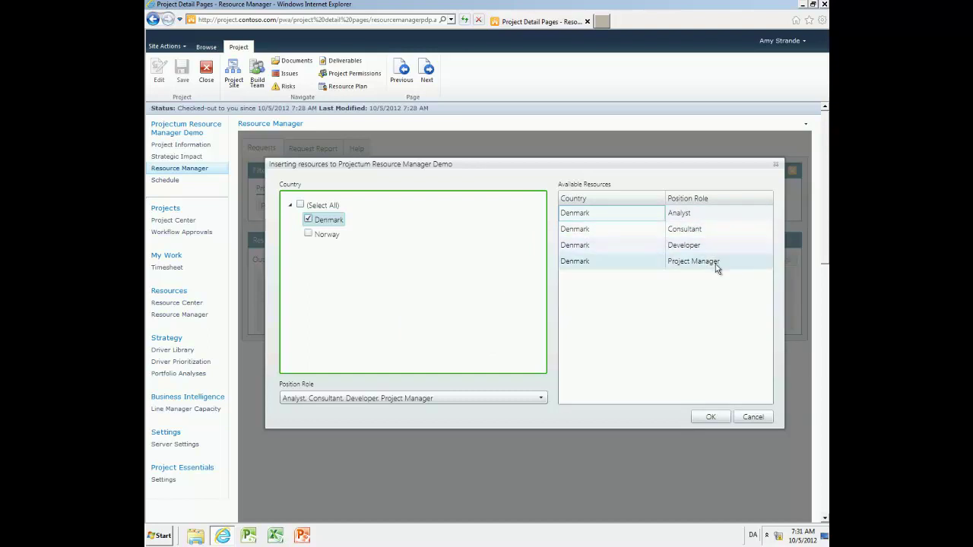
click(691, 251)
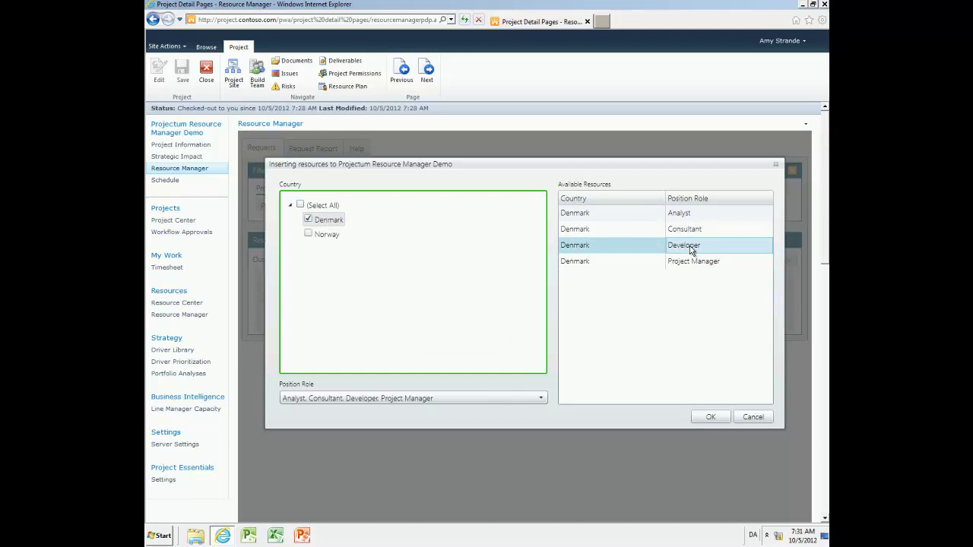
click(718, 418)
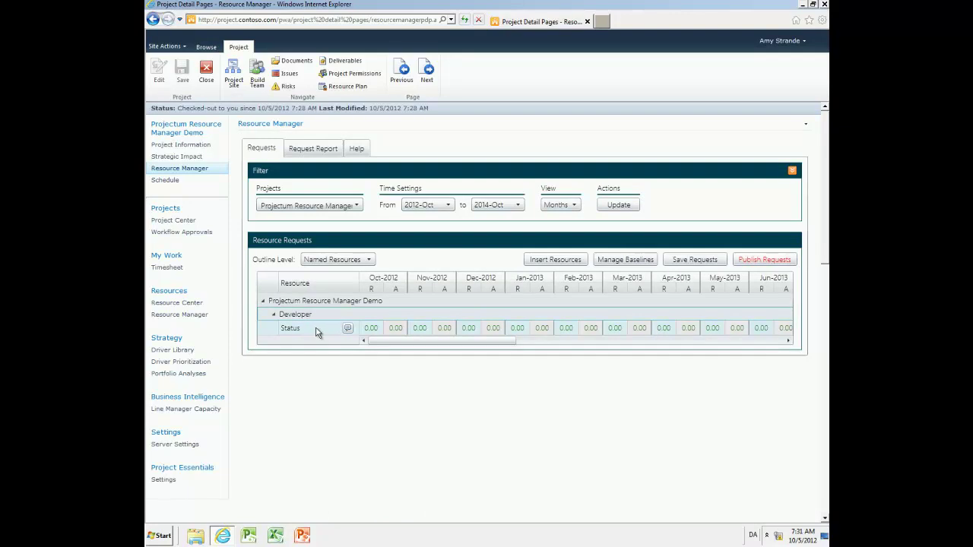
Set the Developer's requested amounts for Oct-2012 through Mar-2013 to 1, 1, 0.5, 1.5, 2 and 0
click(370, 328)
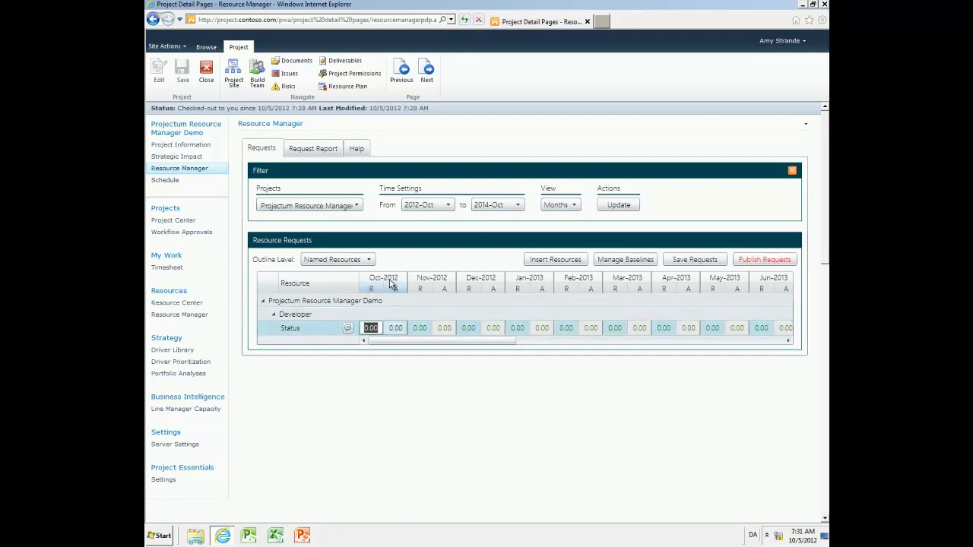
key(End)
key(ctrl+a)
text(1)
key(Tab)
text(1)
key(Tab)
text(0)
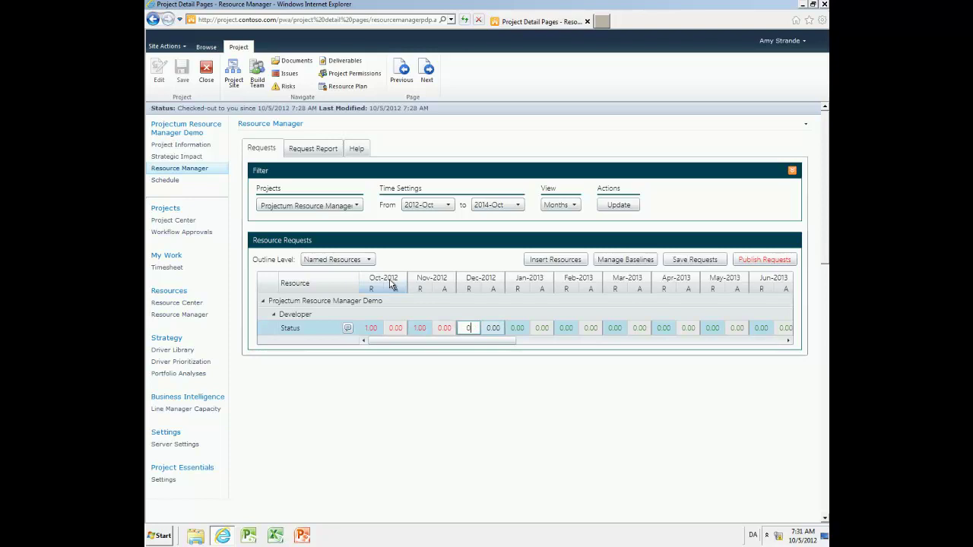
text(.5)
key(Tab)
text(1)
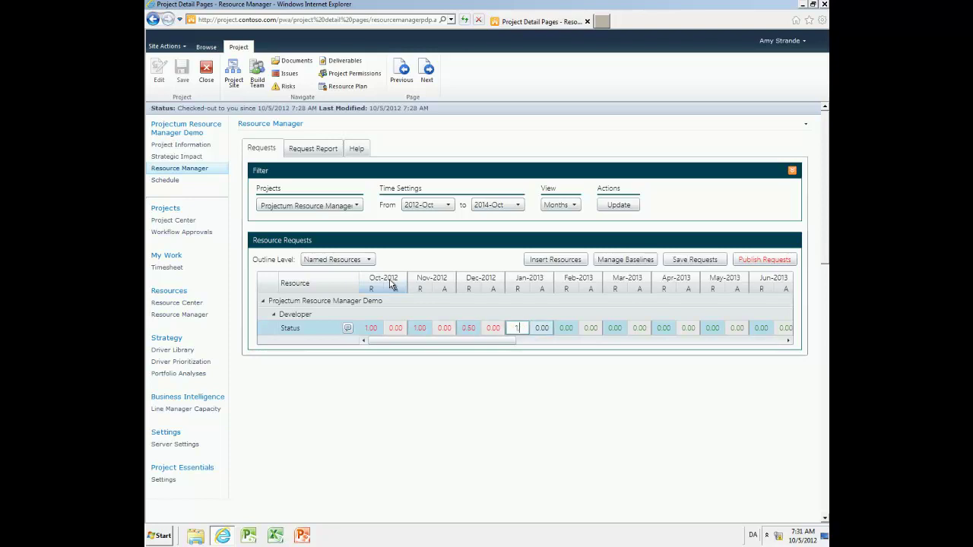
key(Tab)
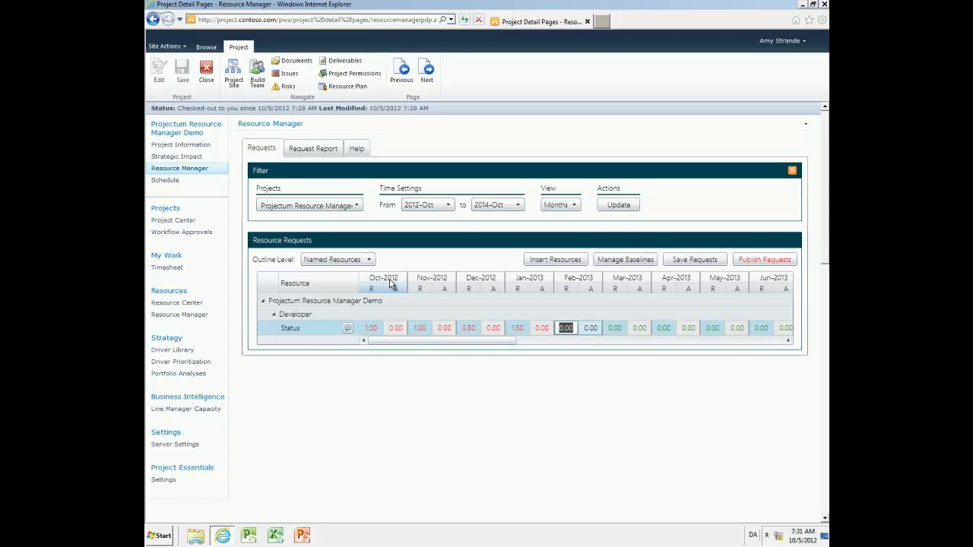
text(0.2)
text(2)
key(Tab)
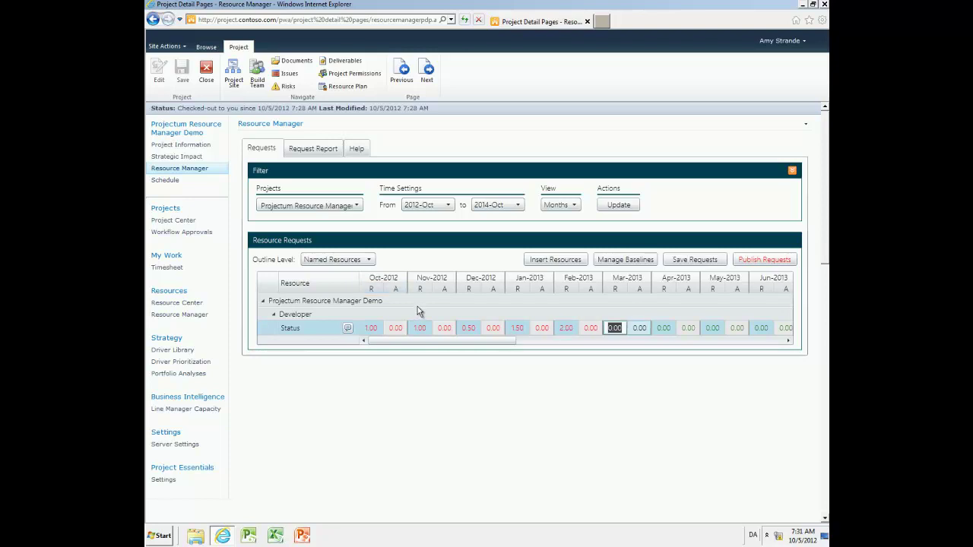
text(0)
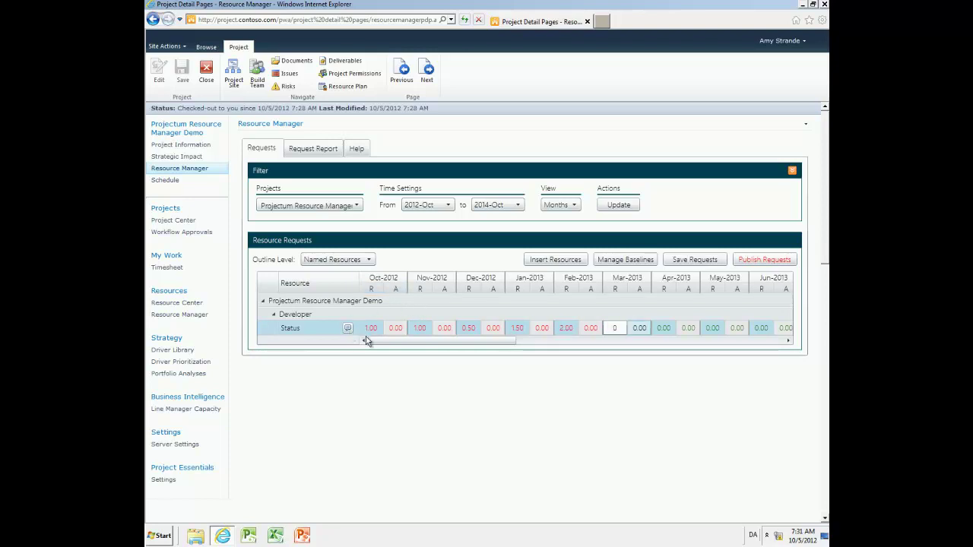
Add the comment ".net + java + sql basic knowledge" to the Developer request and publish the requests
click(348, 329)
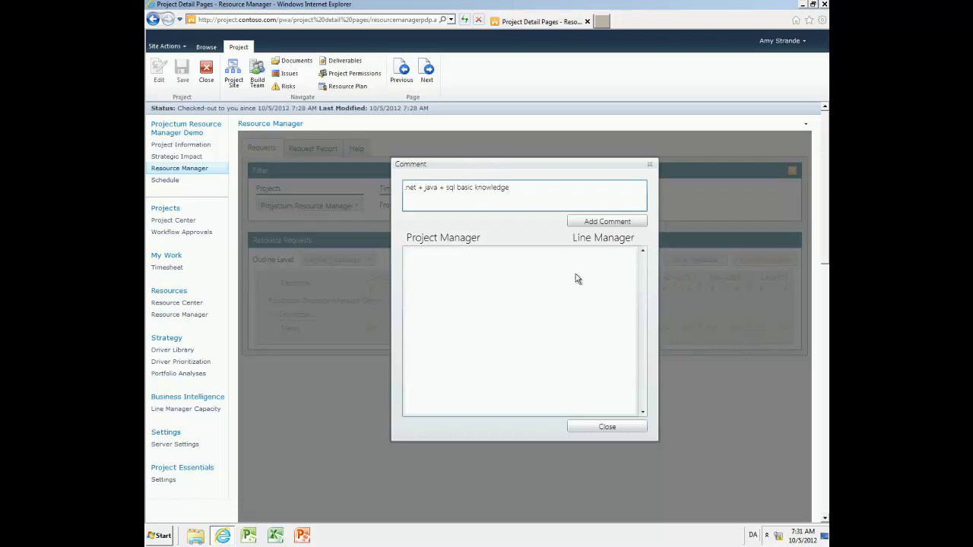
click(608, 221)
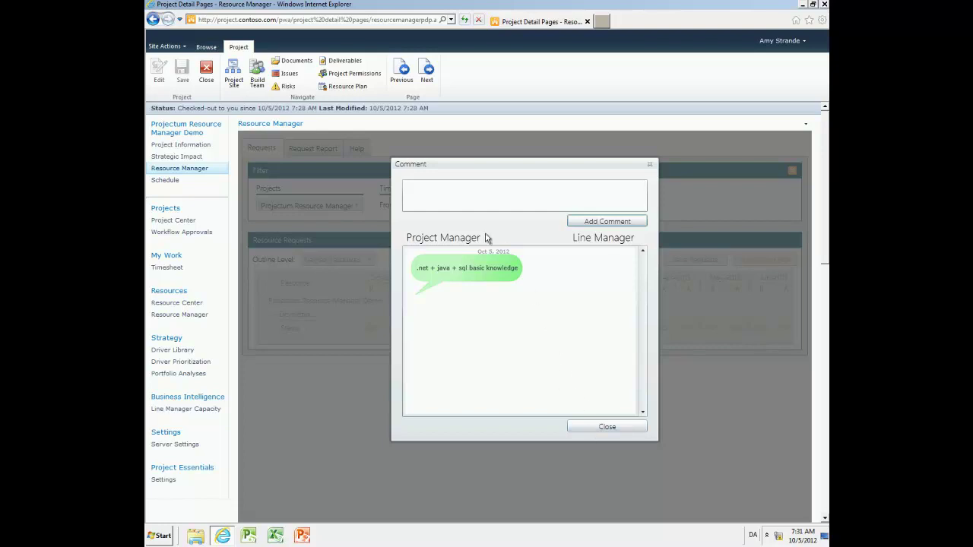
click(600, 427)
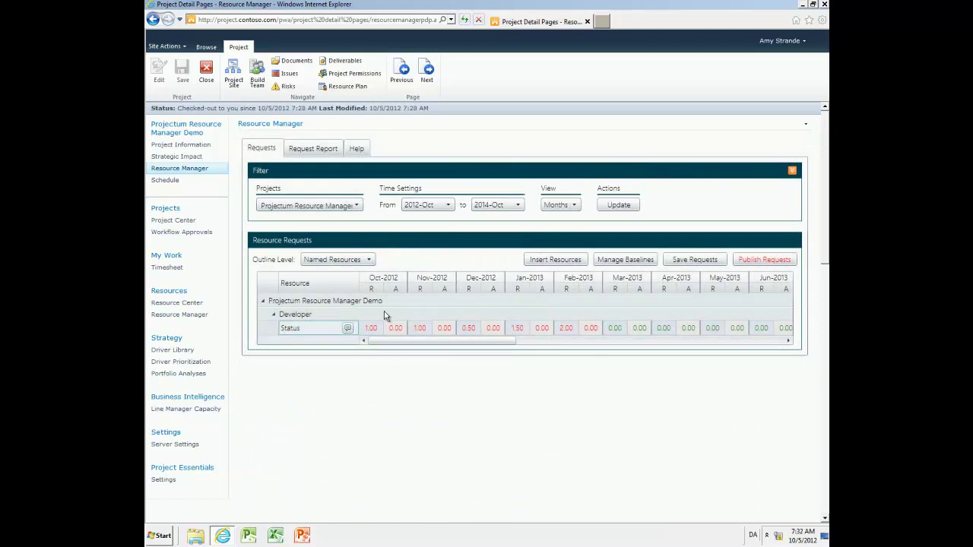
click(764, 259)
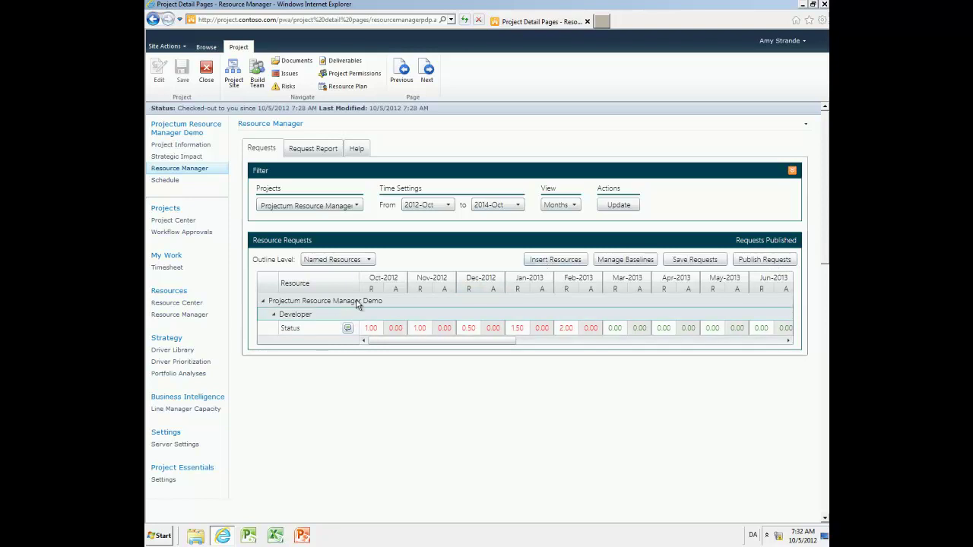
Insert the Consultant position role from Denmark into the project's resource requests
click(541, 262)
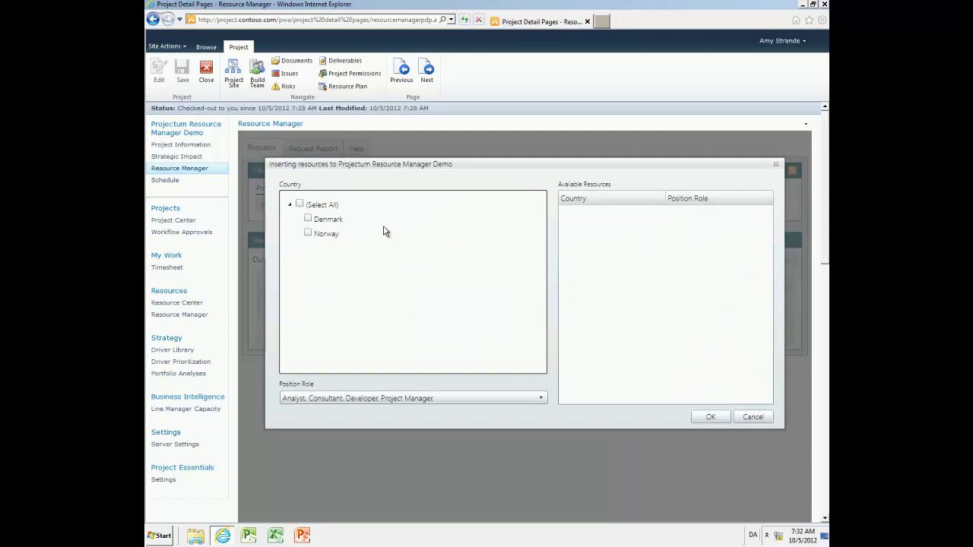
click(309, 219)
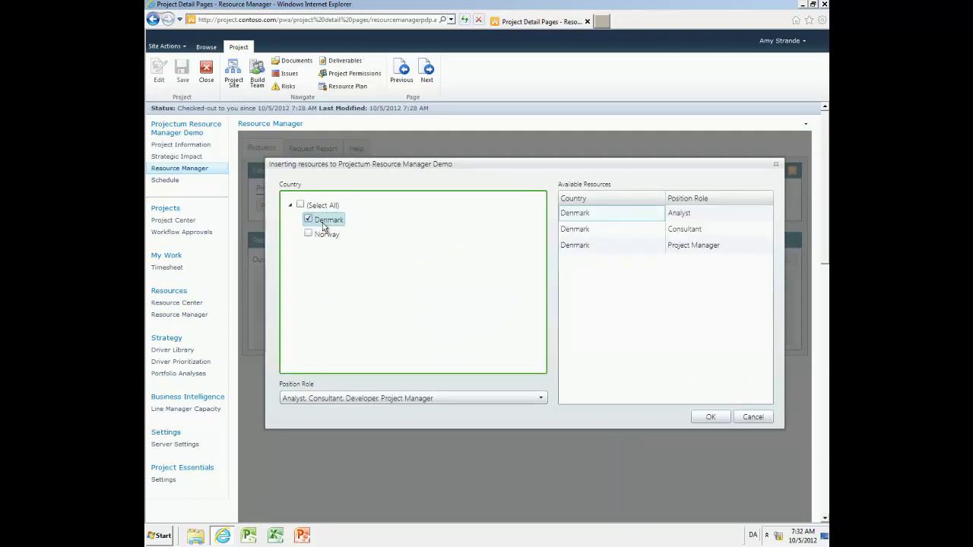
click(705, 232)
double_click(705, 232)
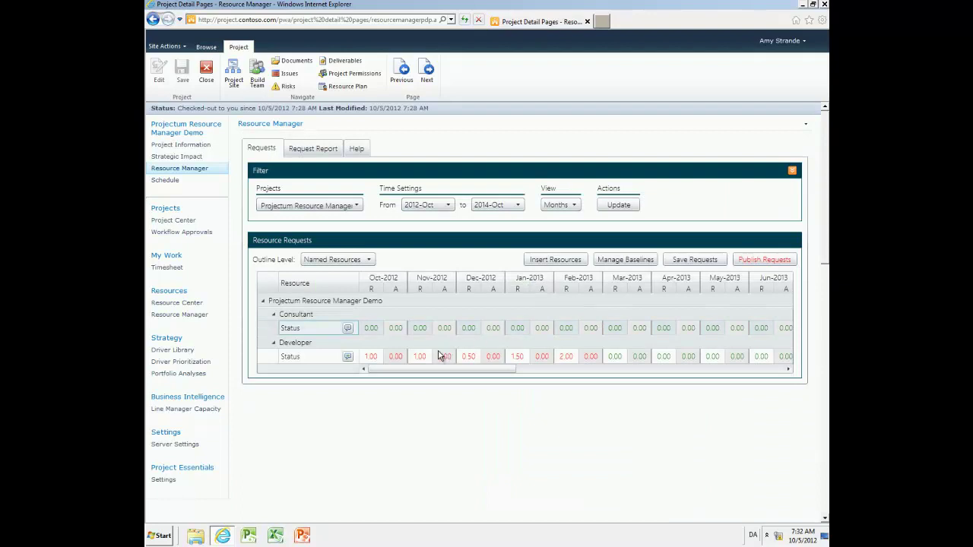
Set the Consultant's requested amount to 1 for both Nov-2012 and Jan-2013, and publish the requests
text(1)
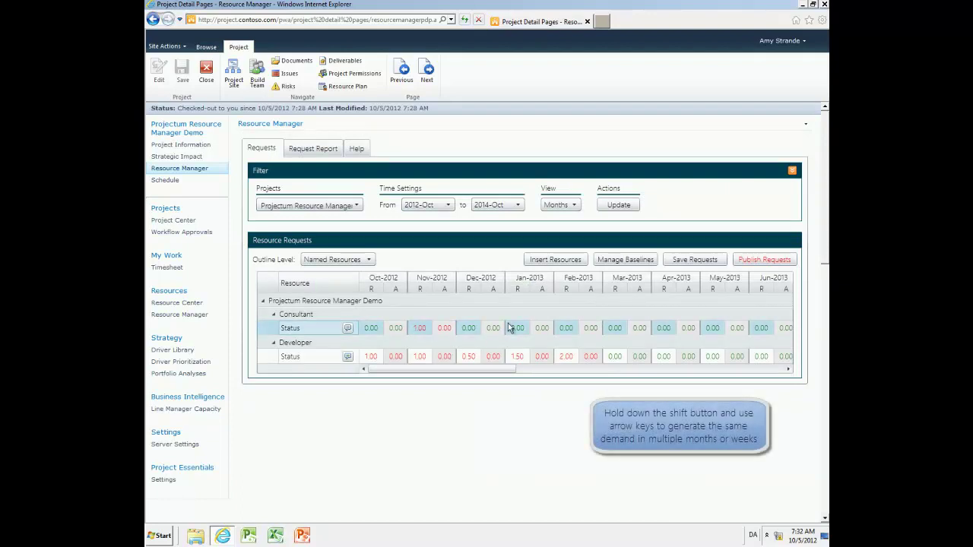
click(509, 328)
text(1)
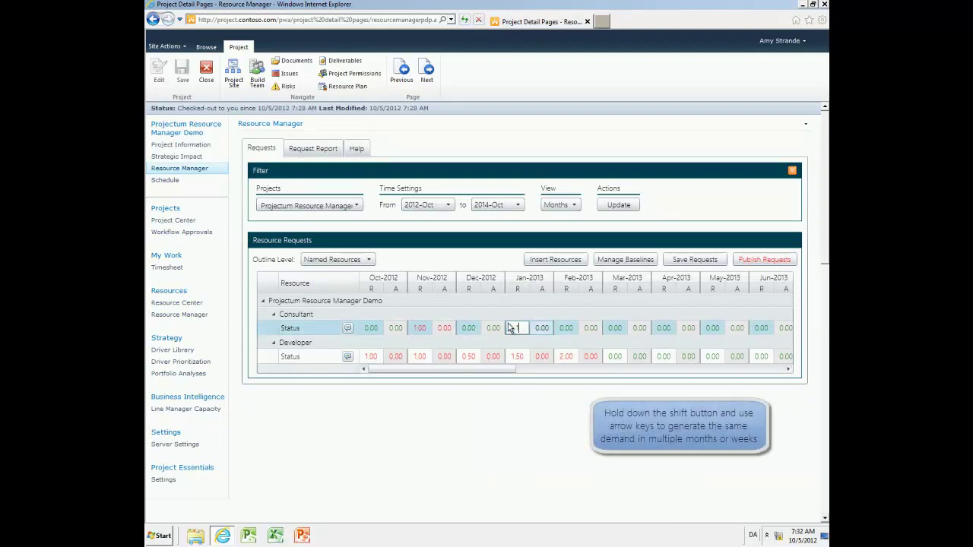
key(Tab)
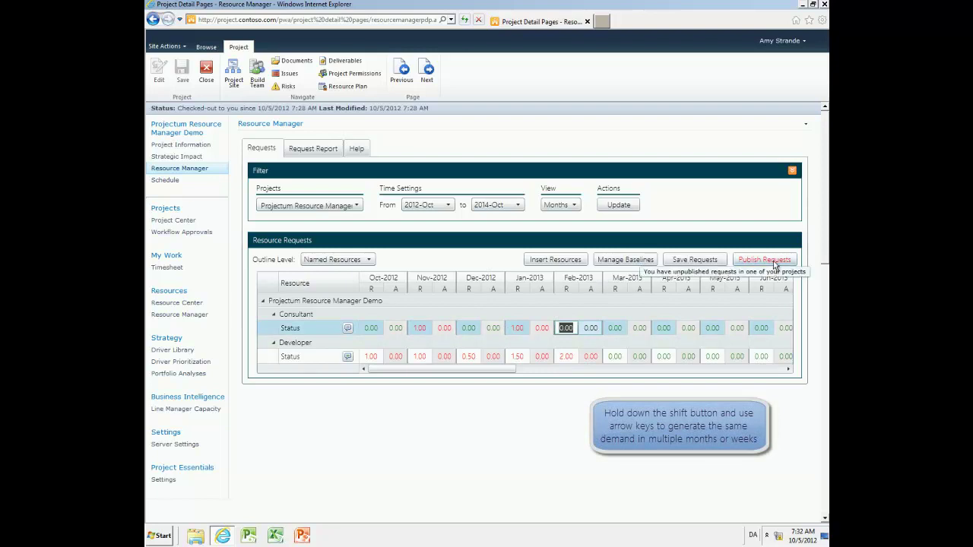
click(764, 260)
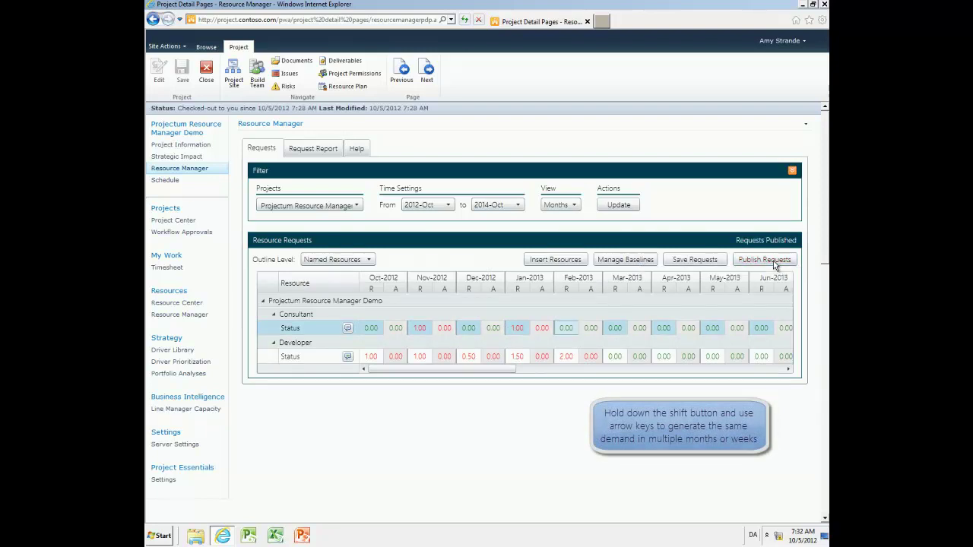
Examine the Allocation Status and Total Requests charts in the project's Request Report
click(318, 151)
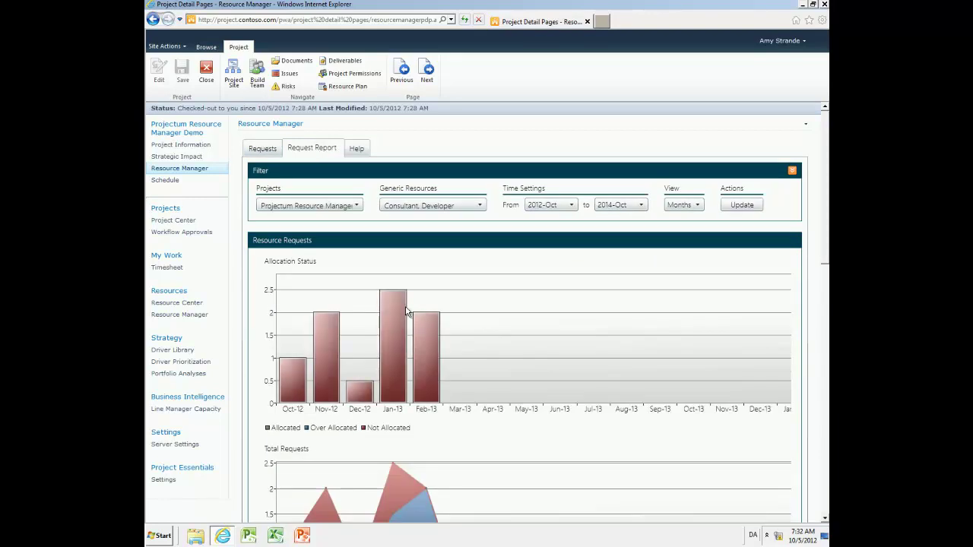
drag(825, 253, 825, 293)
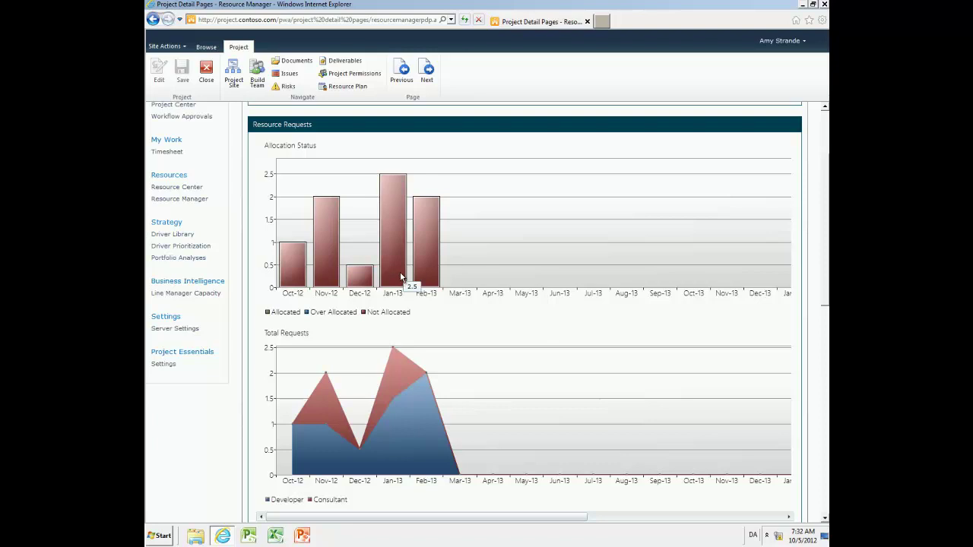
scroll(825, 296, down, 2)
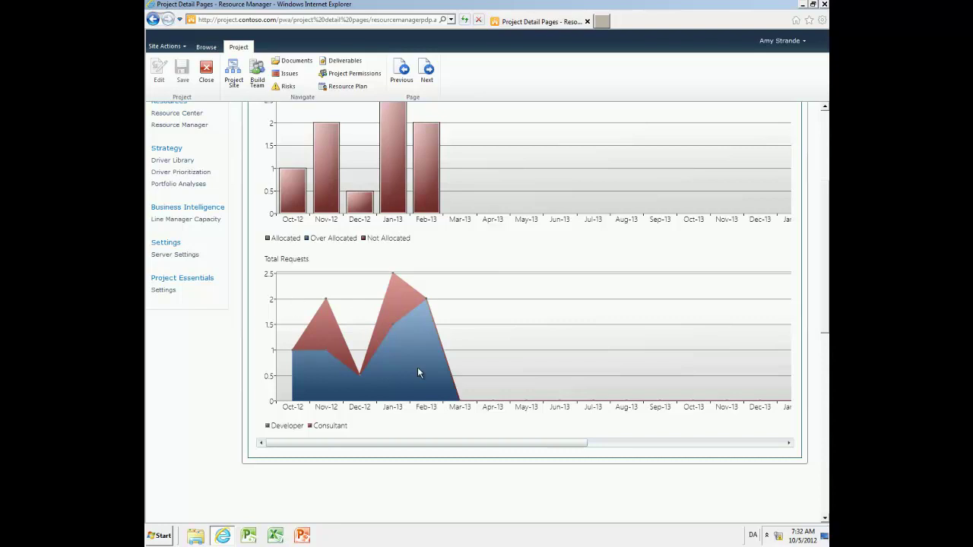
scroll(417, 372, up, 5)
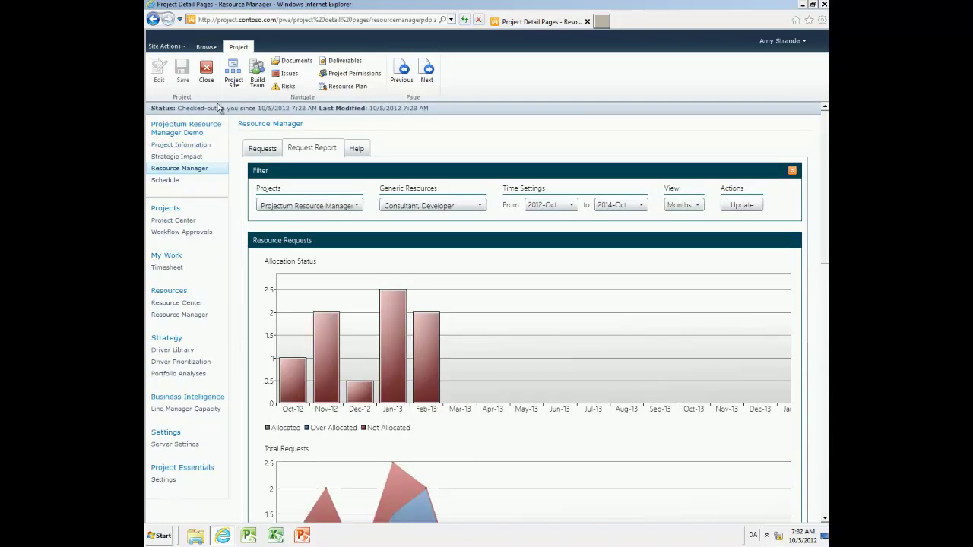
Close the project, checking it in, and return to the Project Portal home page
click(206, 70)
click(427, 329)
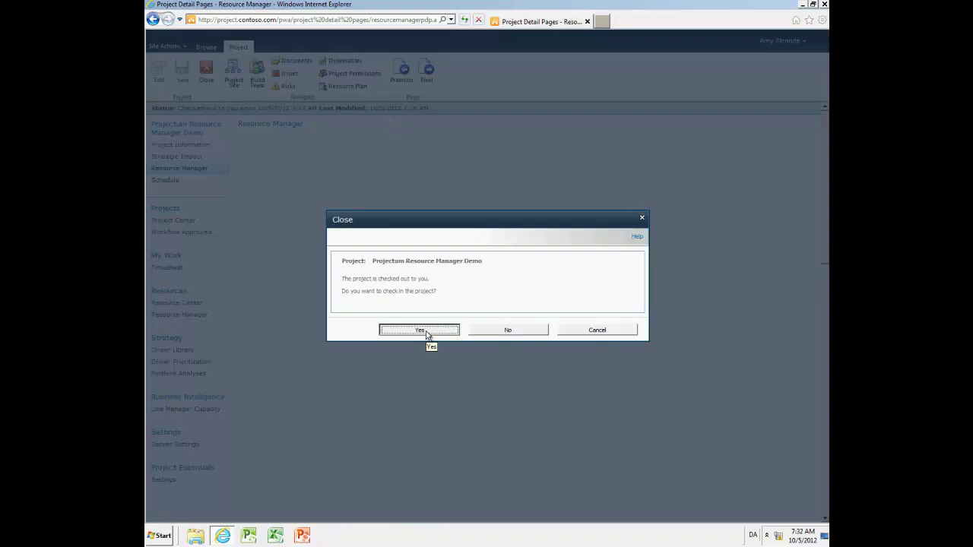
click(192, 69)
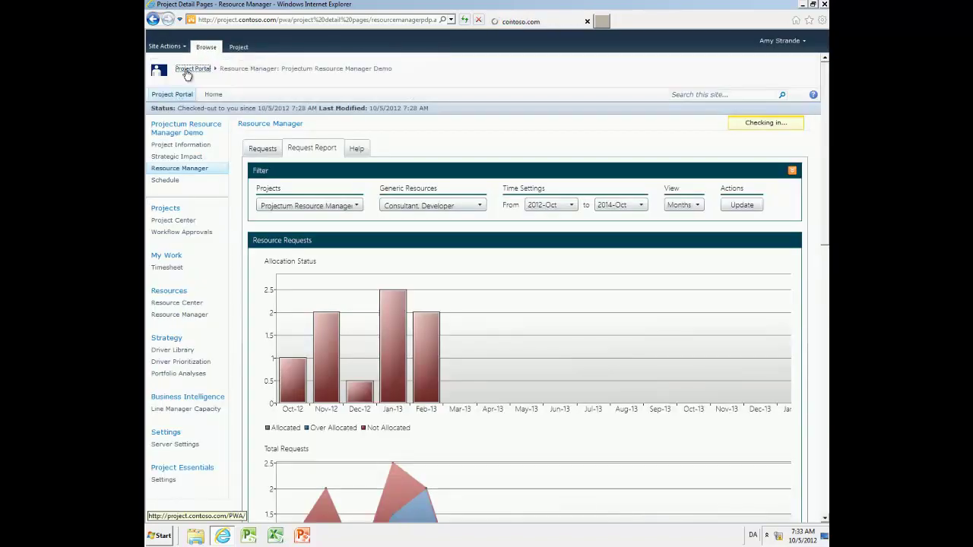